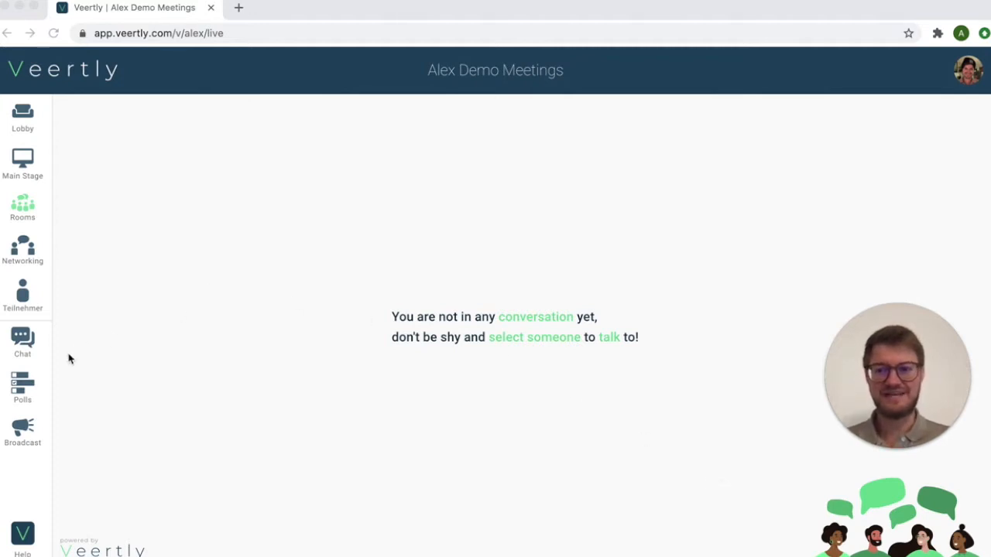
Step: Start a new poll titled "How will your business results look like in 2020?" with "Amazing 🚀" as the first option
click(18, 389)
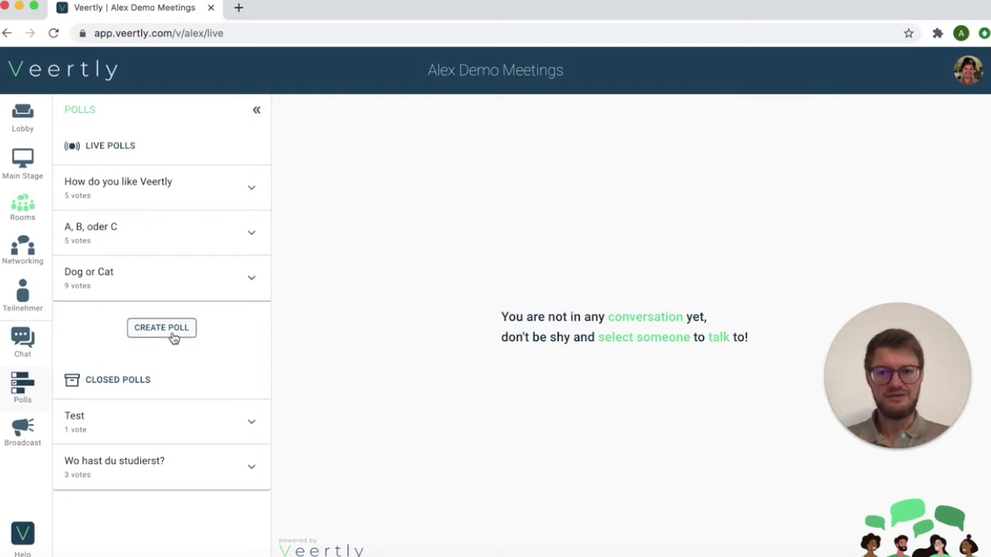
click(153, 328)
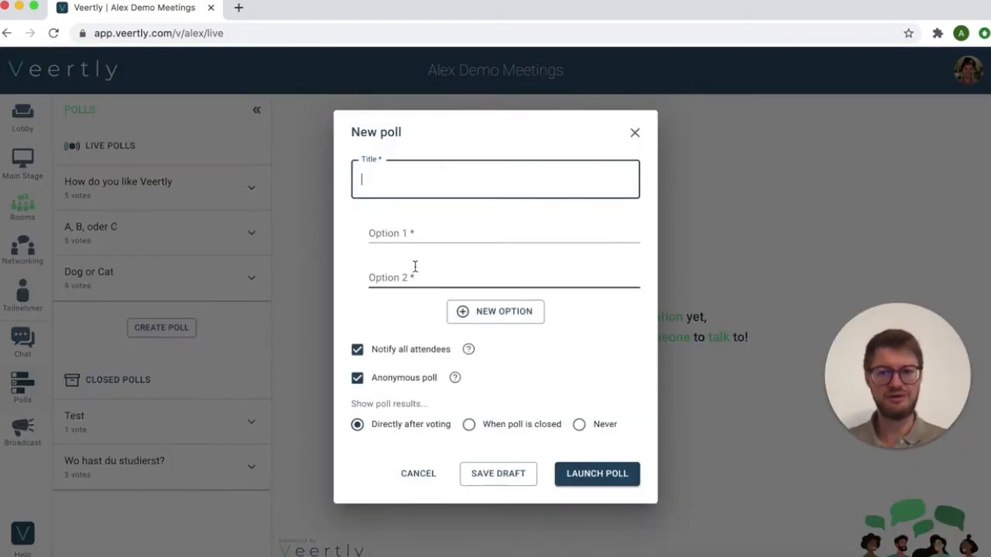
text(How will your business results look like in 2020?)
click(446, 225)
click(422, 264)
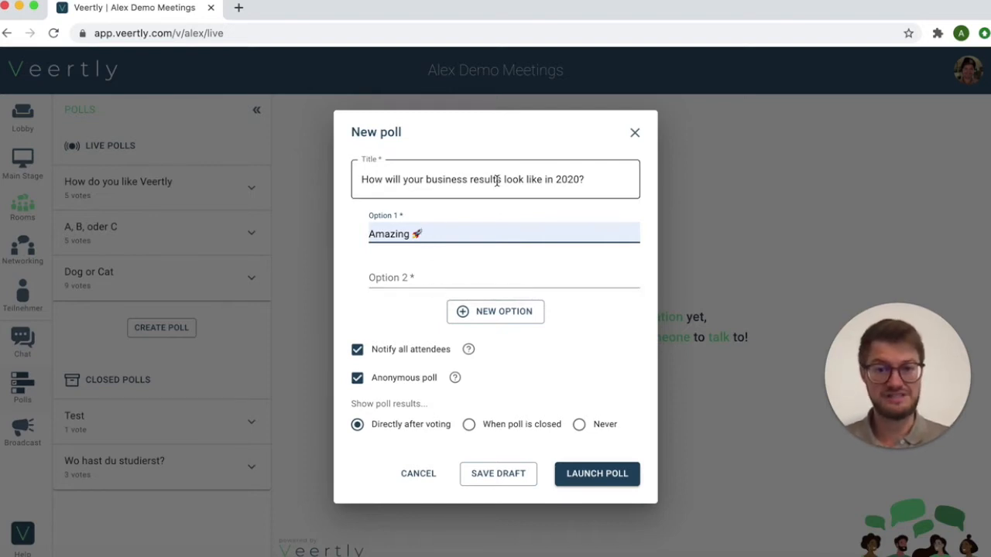
Step: Set the second poll option to "So so" and add a third option, "Naah not so great 😋"
click(415, 277)
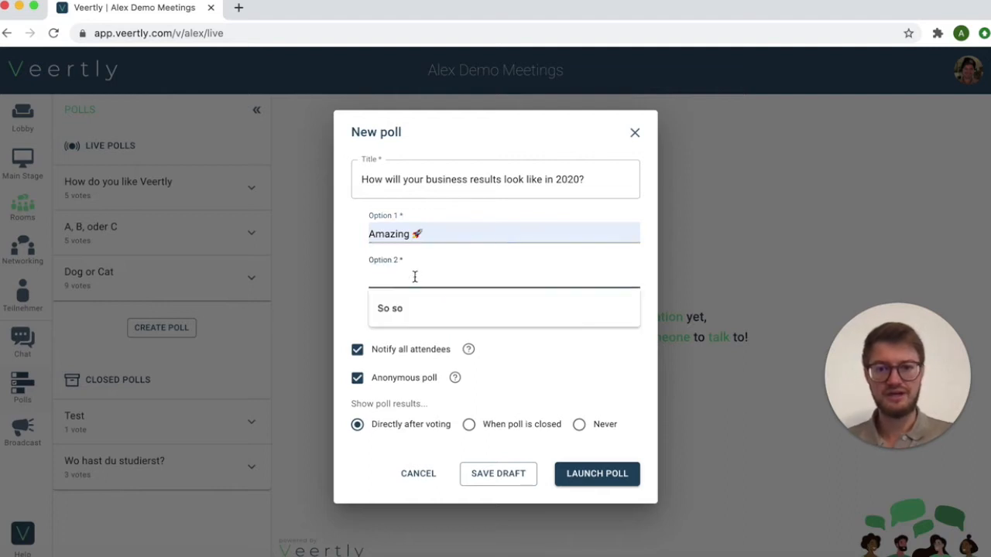
click(421, 308)
click(488, 313)
click(442, 300)
click(419, 326)
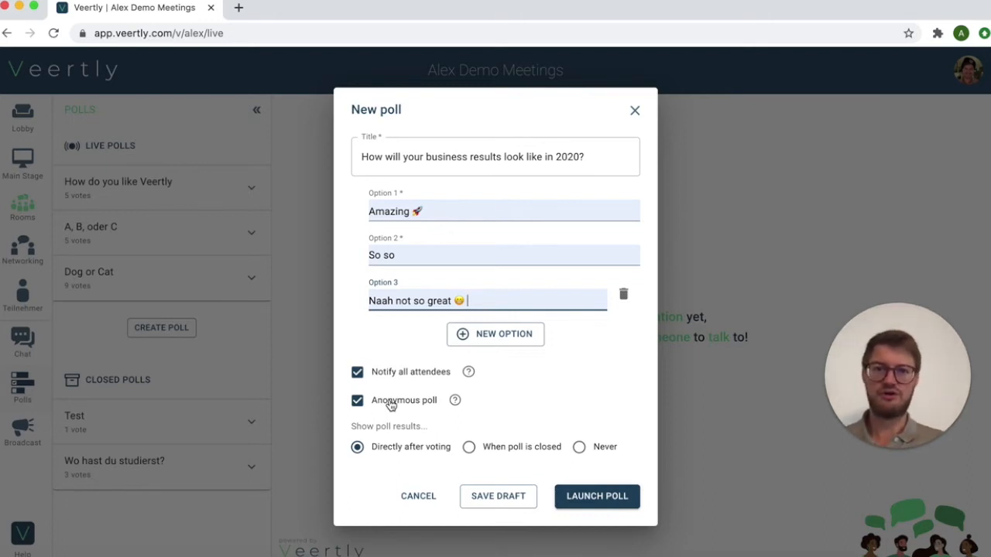
Step: Make the new poll non-anonymous and save it as a draft
click(357, 402)
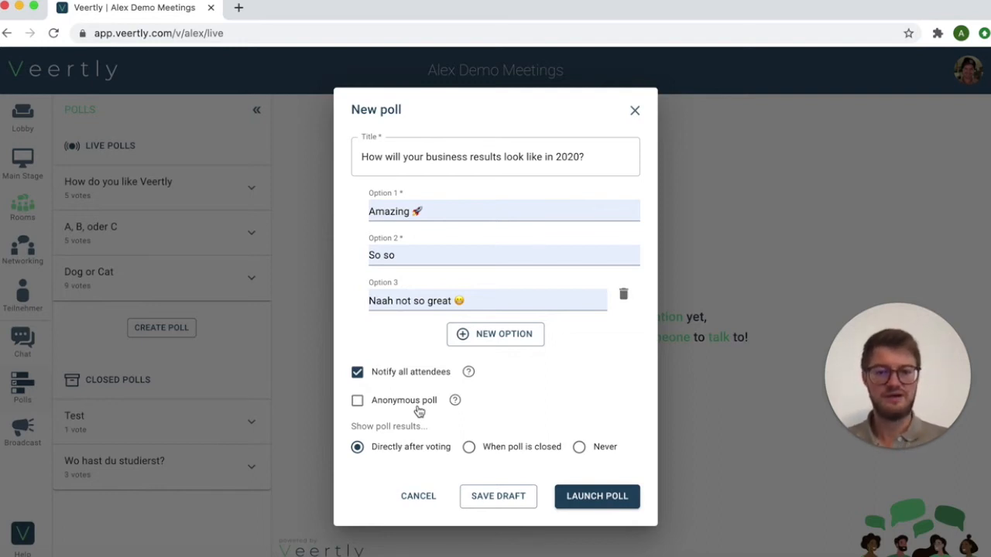
click(508, 499)
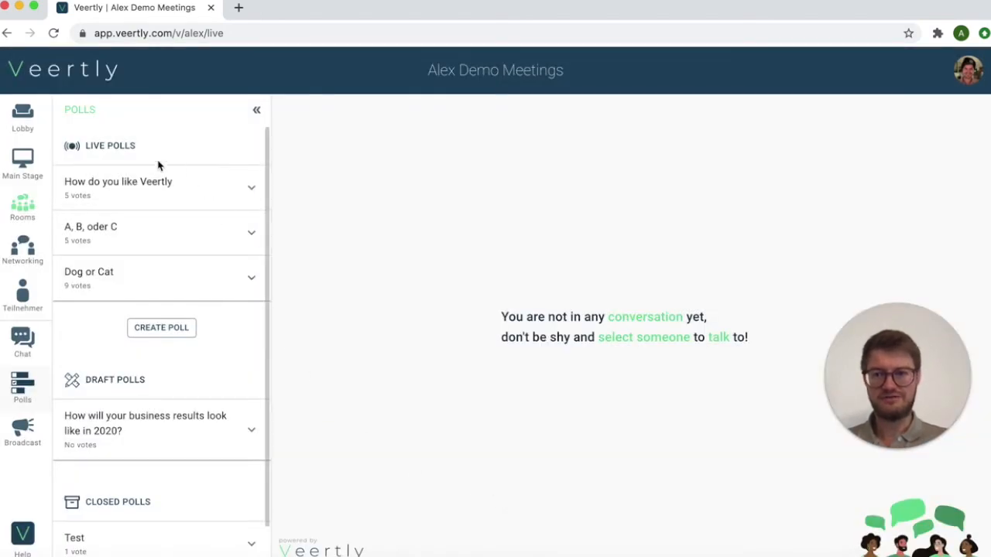
Step: Launch the draft poll about the 2020 business results so that attendees can vote
scroll(199, 296, down, 2)
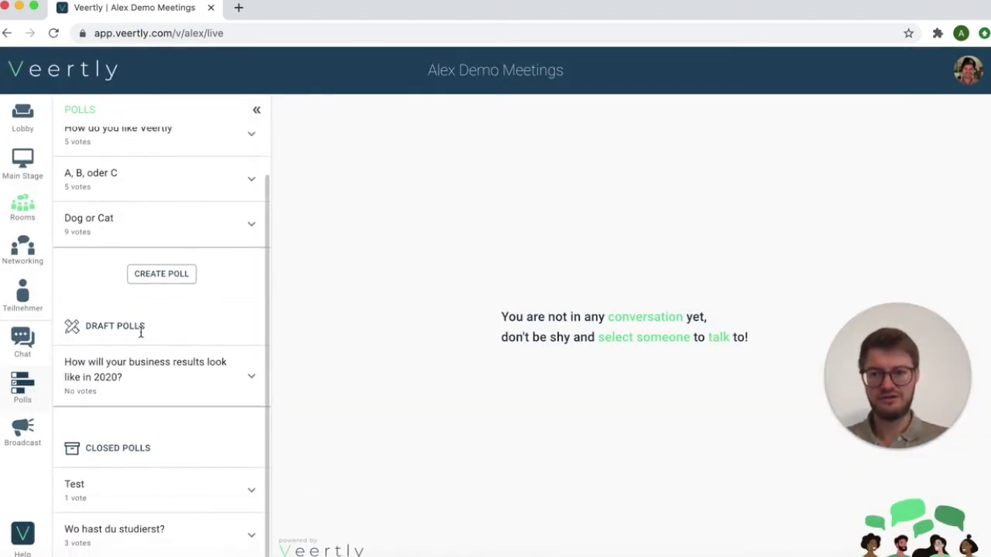
scroll(179, 445, down, 1)
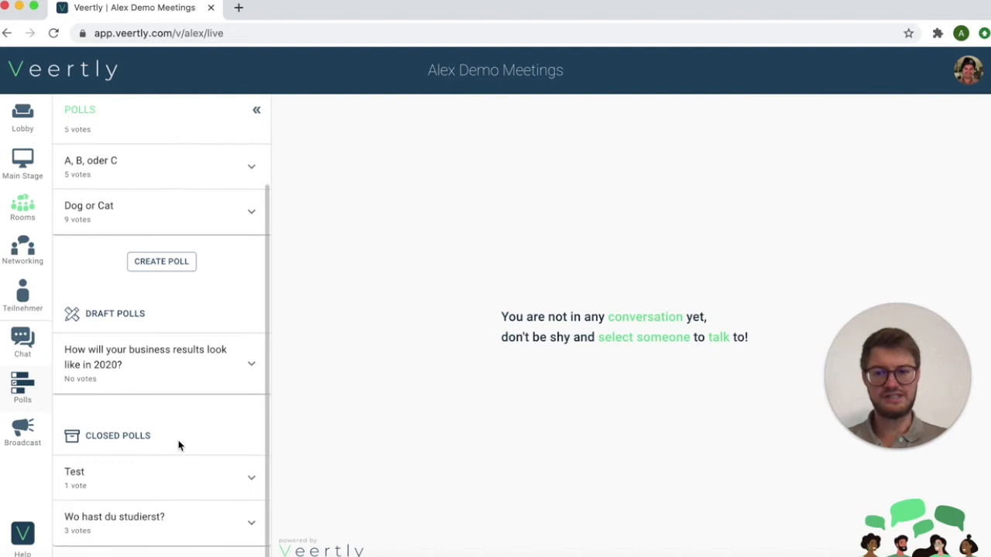
click(253, 367)
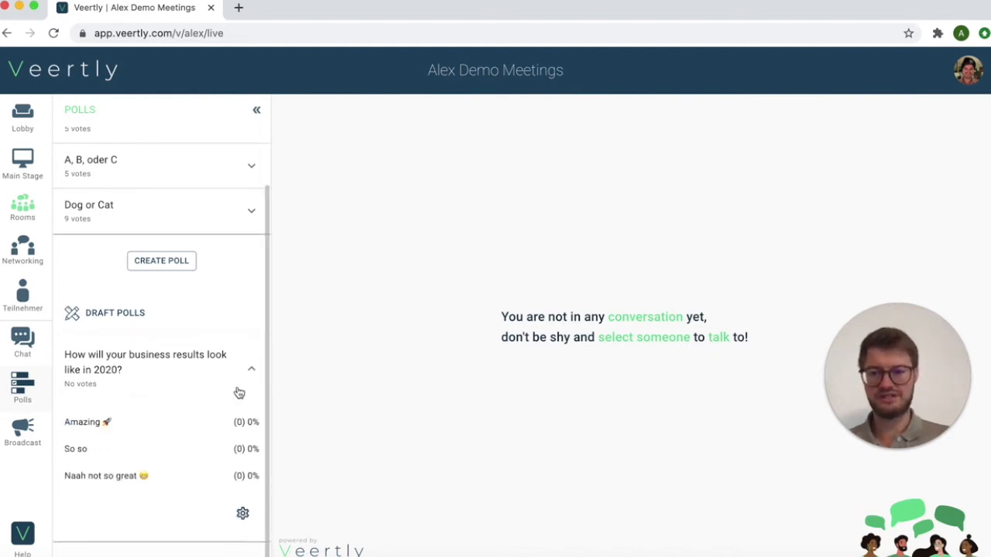
scroll(230, 411, down, 3)
click(242, 444)
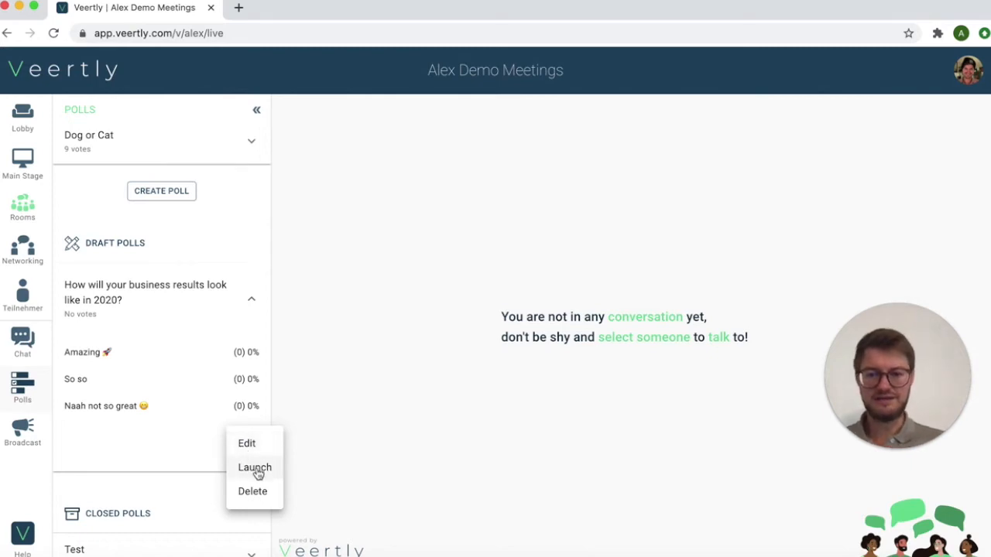
click(256, 469)
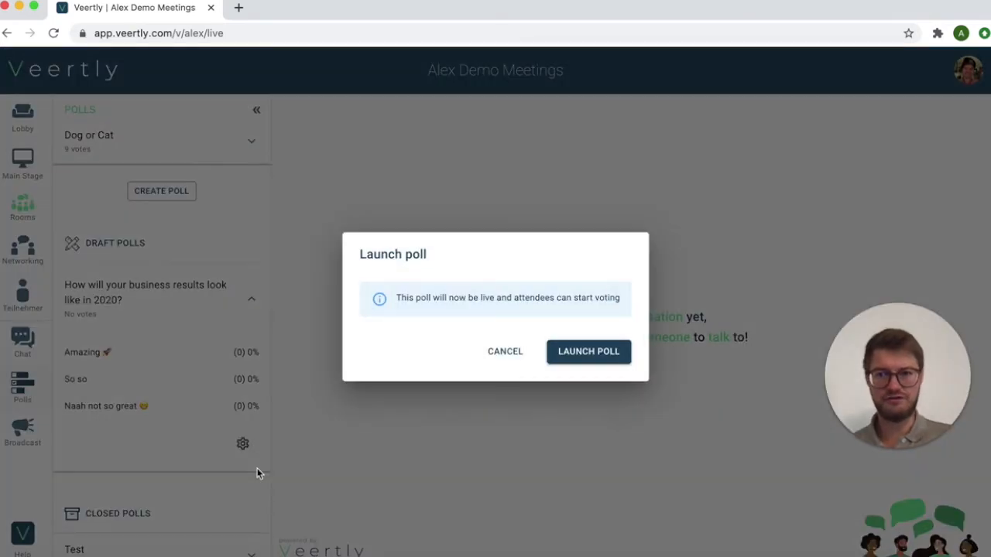
click(595, 353)
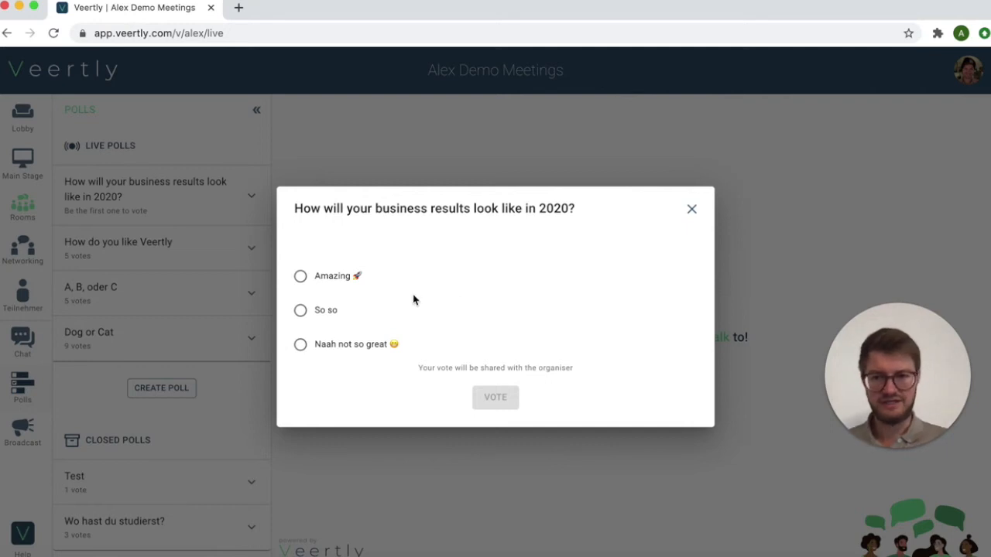
Step: Vote "Amazing 🚀" in the launched poll and dismiss its results
click(300, 277)
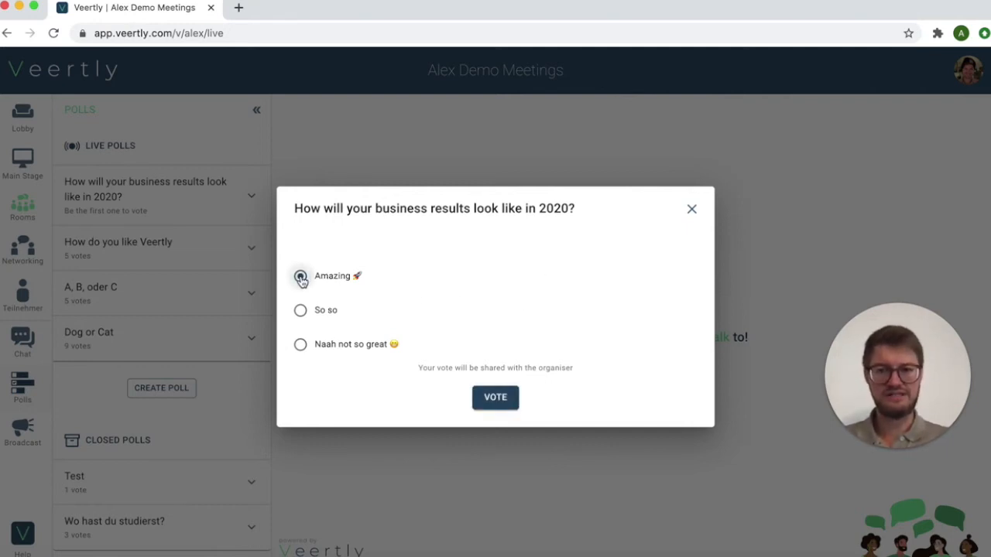
click(490, 405)
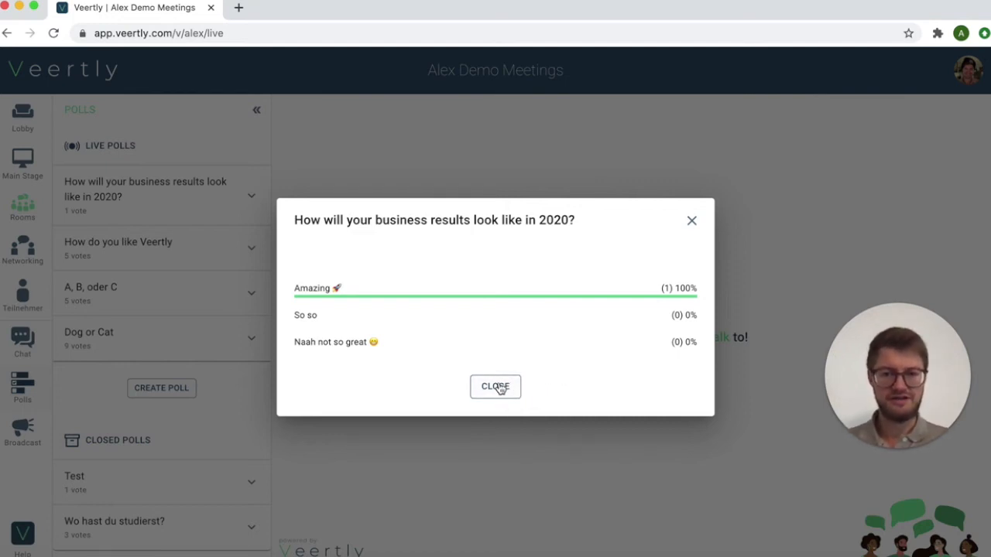
click(500, 387)
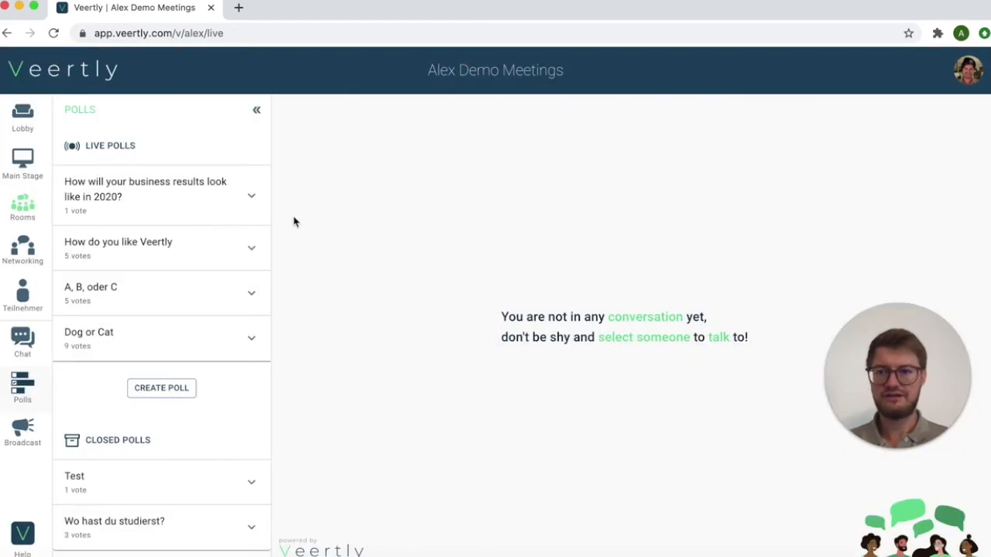
Step: Close the live poll about the 2020 business results so that attendees can no longer vote
click(253, 195)
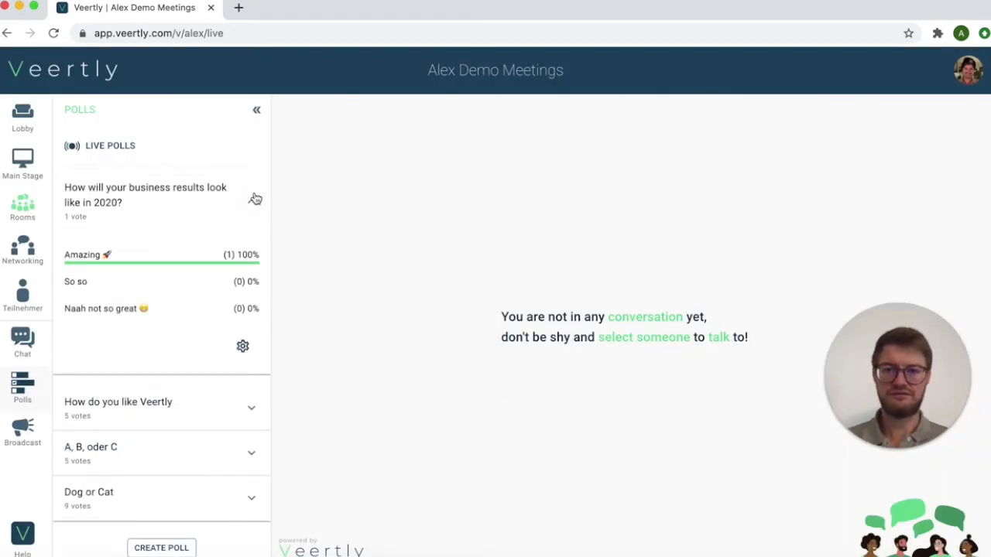
click(243, 348)
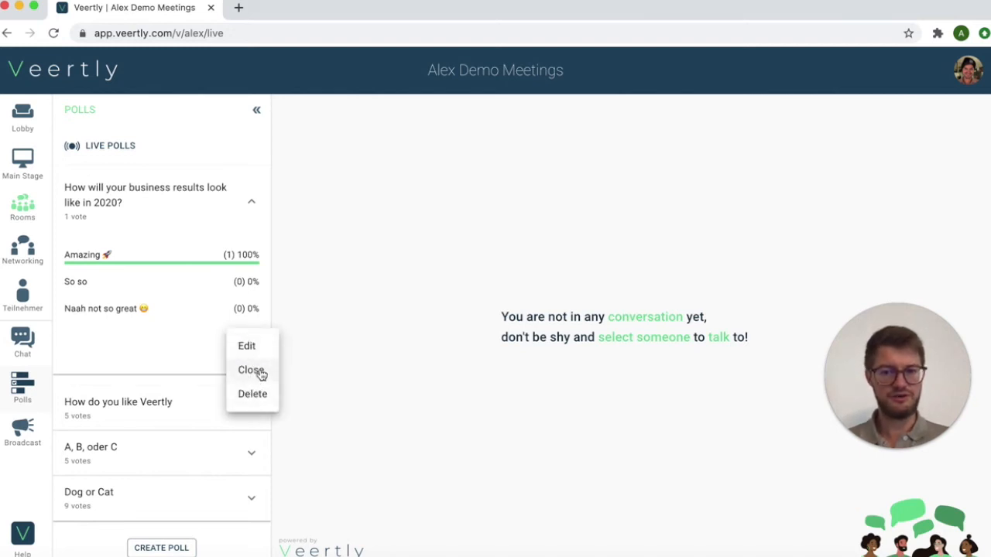
click(260, 375)
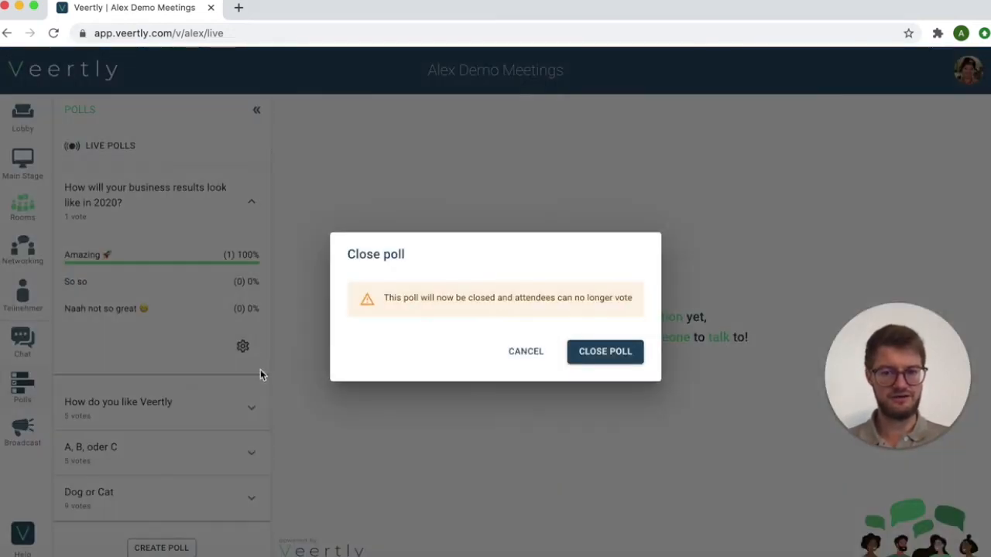
click(593, 354)
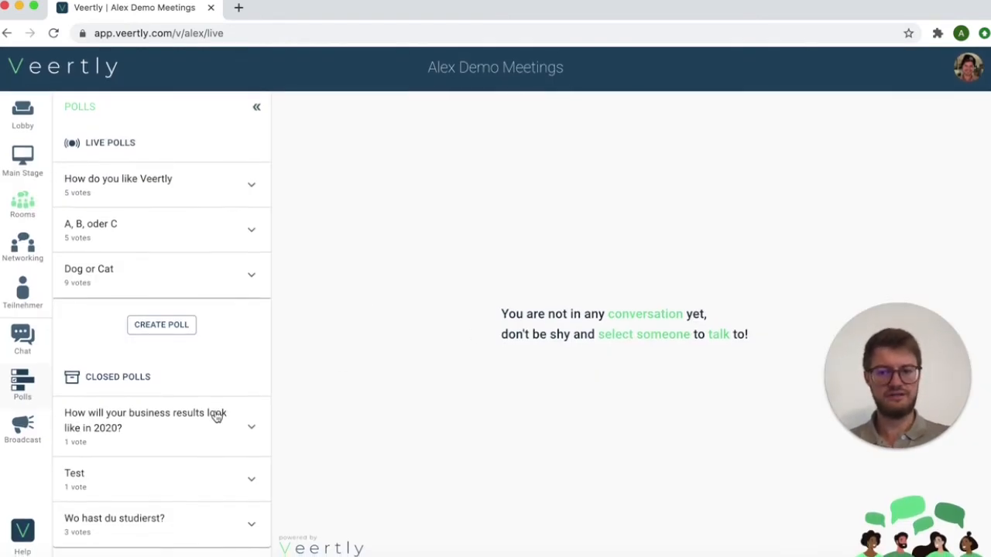
Step: Review the results of the closed business results poll and of the live poll "How do you like Veertly"
click(258, 429)
scroll(189, 469, down, 3)
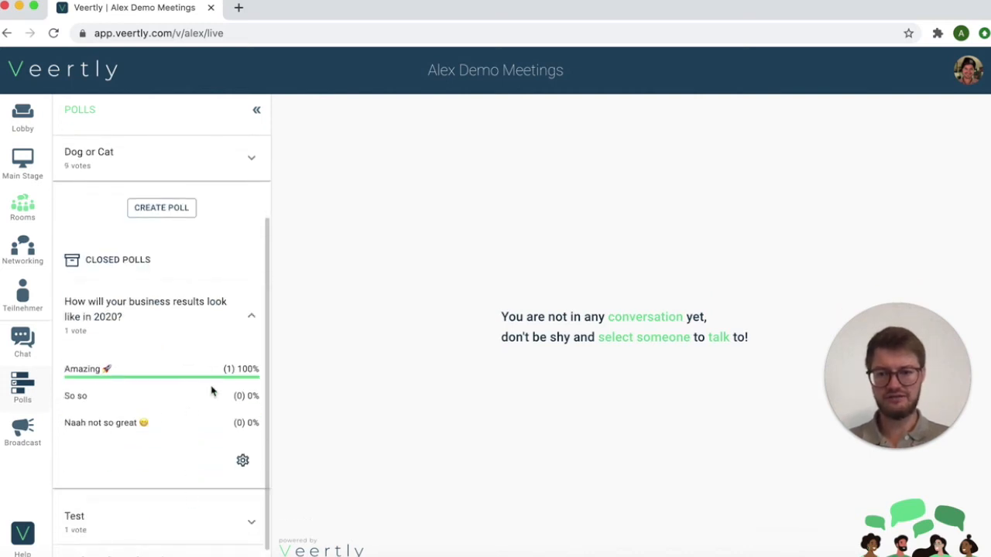
scroll(214, 376, up, 3)
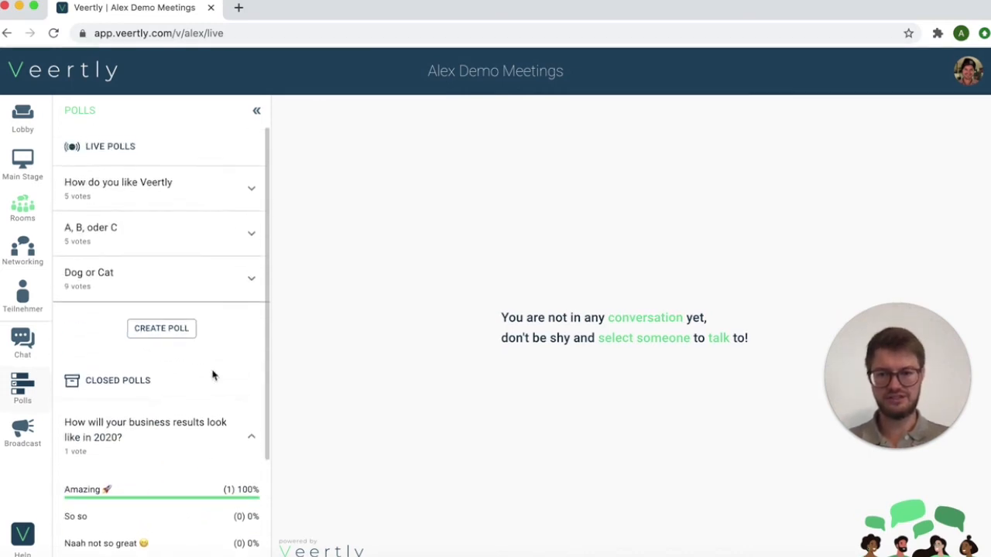
click(251, 193)
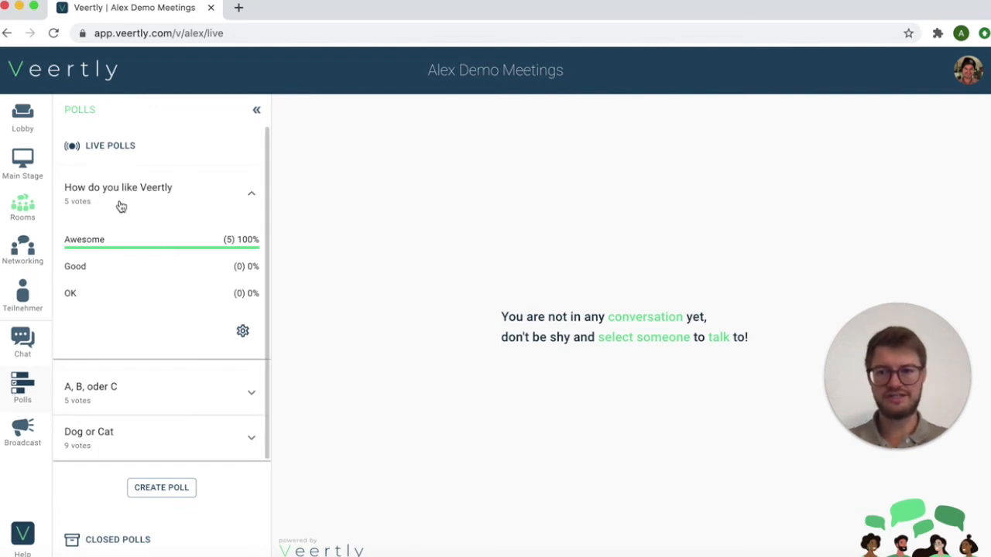
click(253, 195)
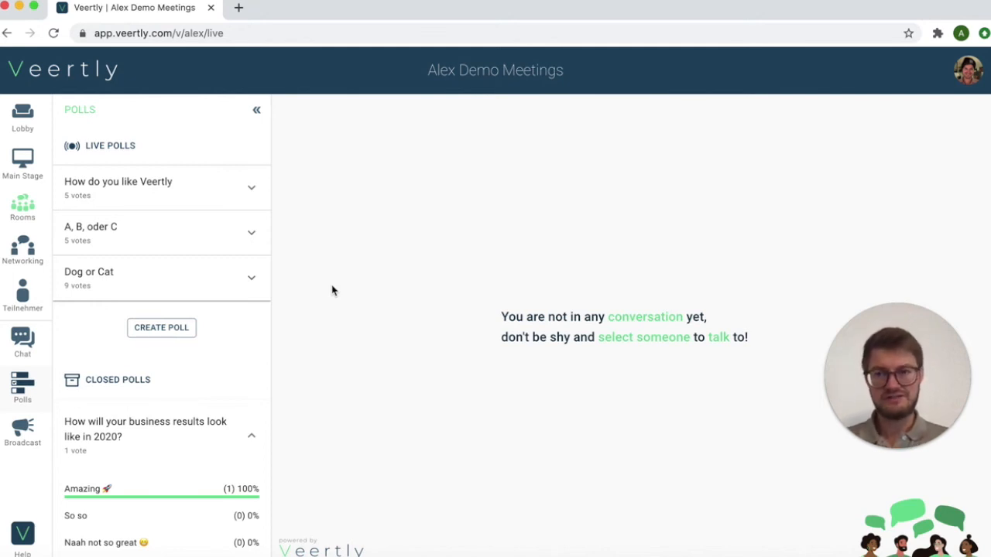
Step: Open the event's Cockpit
click(967, 77)
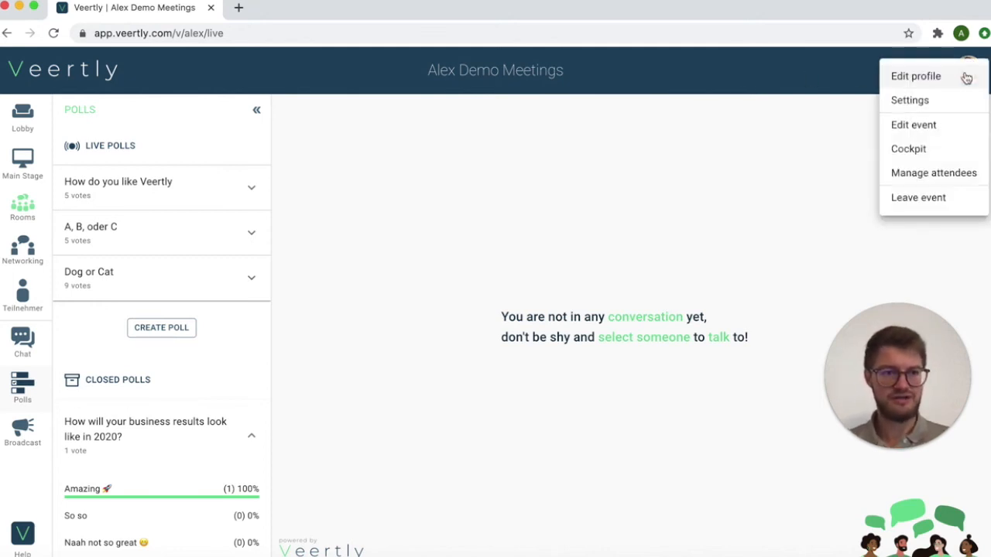
click(926, 148)
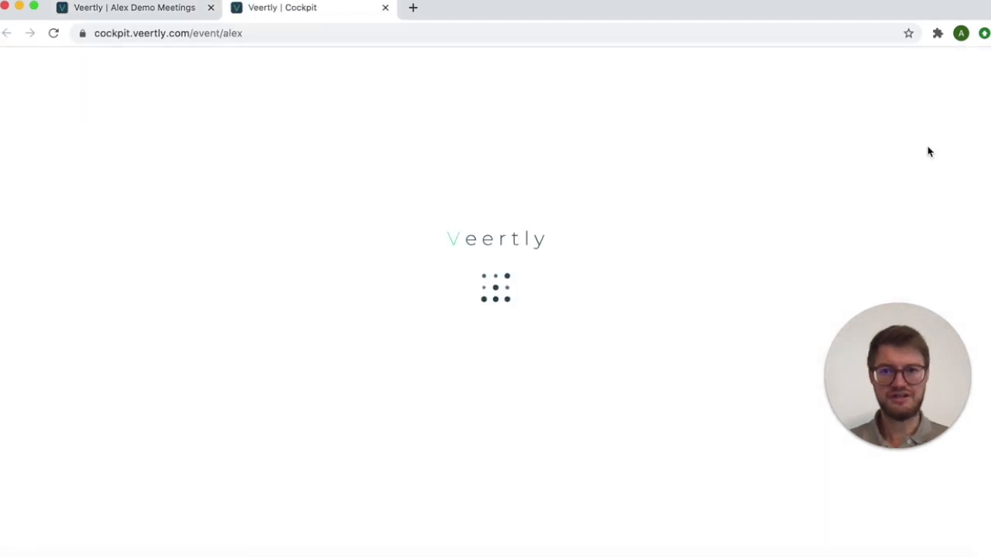